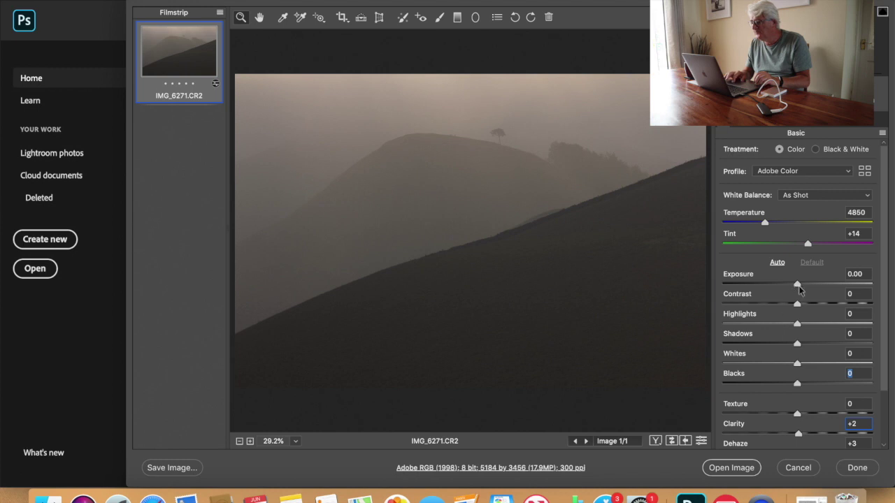
# Step: Brighten IMG_6271.CR2 to Exposure +0.30, add Contrast +8 and pull Highlights down to -53
pyautogui.moveTo(797, 286); pyautogui.dragTo(809, 286)
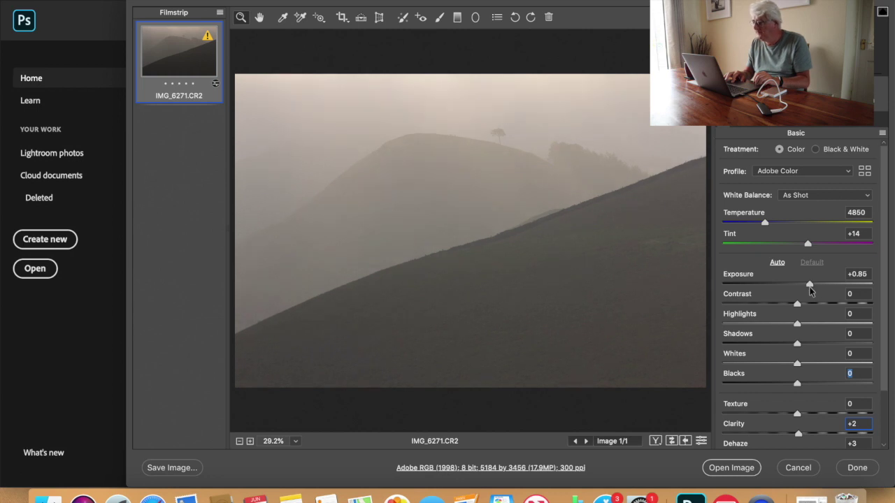
pyautogui.moveTo(809, 286); pyautogui.dragTo(802, 287)
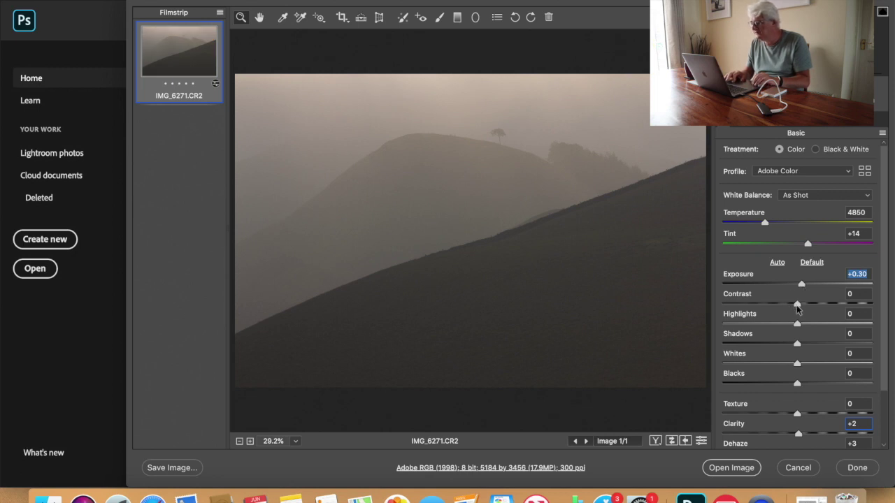
pyautogui.moveTo(797, 310); pyautogui.dragTo(804, 309)
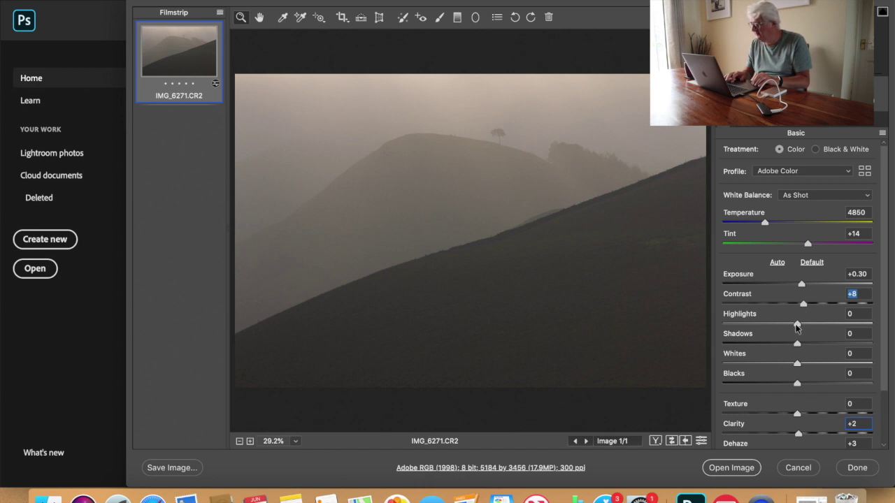
pyautogui.moveTo(796, 327); pyautogui.dragTo(758, 329)
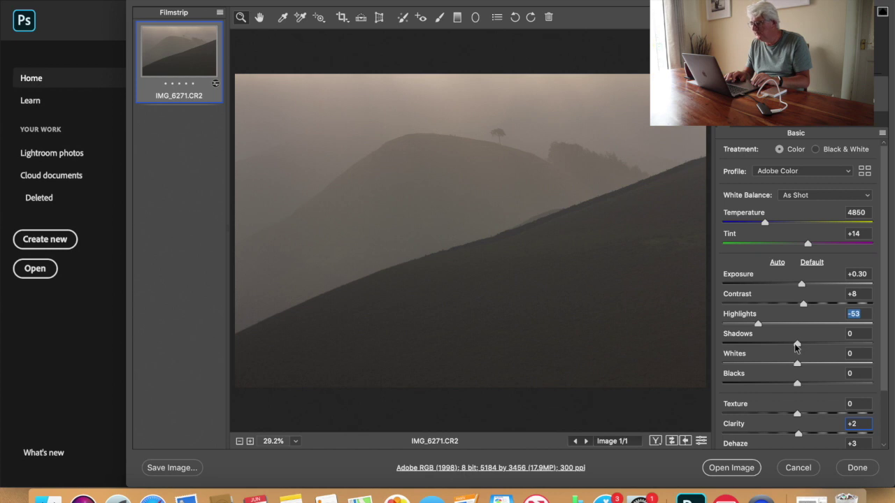
# Step: Lift Shadows to +33, set Whites +50 and Blacks -40, and boost Clarity to +66
pyautogui.moveTo(795, 346); pyautogui.dragTo(837, 370)
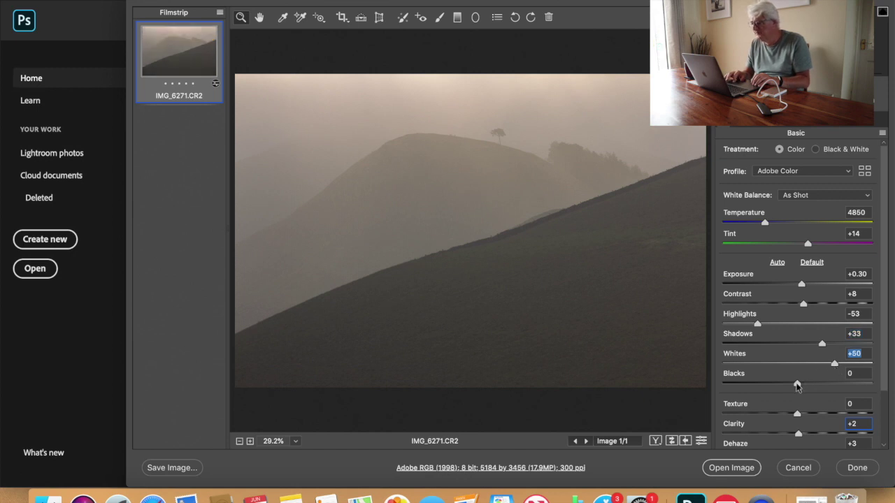
pyautogui.moveTo(797, 385); pyautogui.dragTo(762, 390)
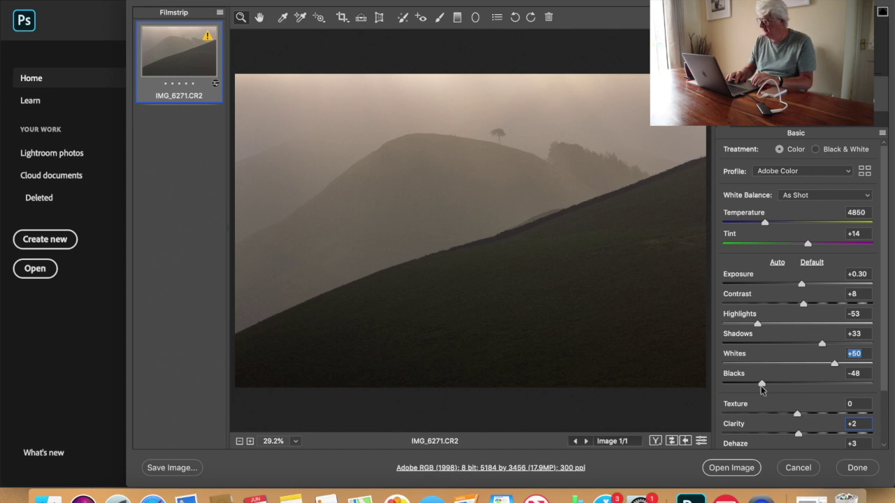
pyautogui.moveTo(762, 389); pyautogui.dragTo(767, 392)
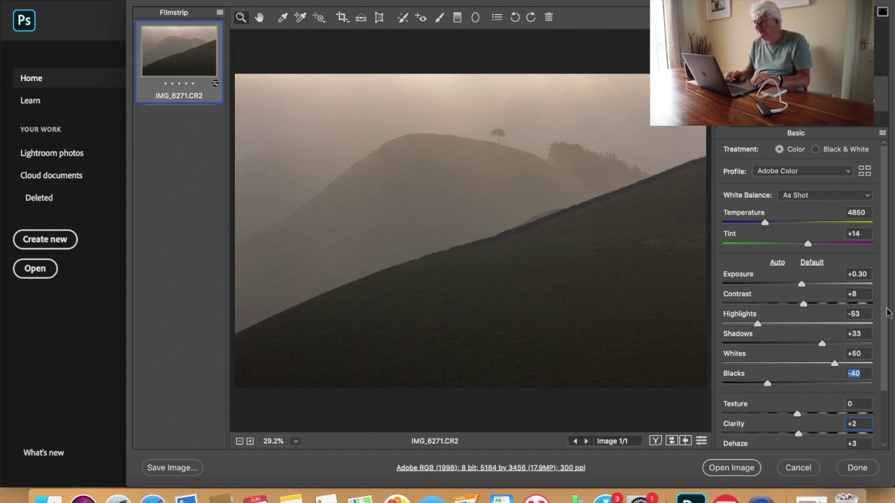
pyautogui.moveTo(887, 314); pyautogui.dragTo(892, 381)
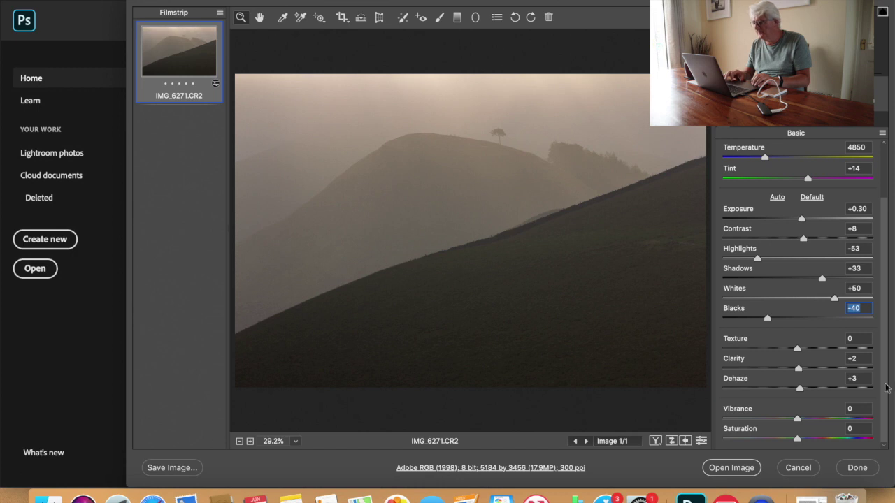
pyautogui.moveTo(799, 372); pyautogui.dragTo(846, 373)
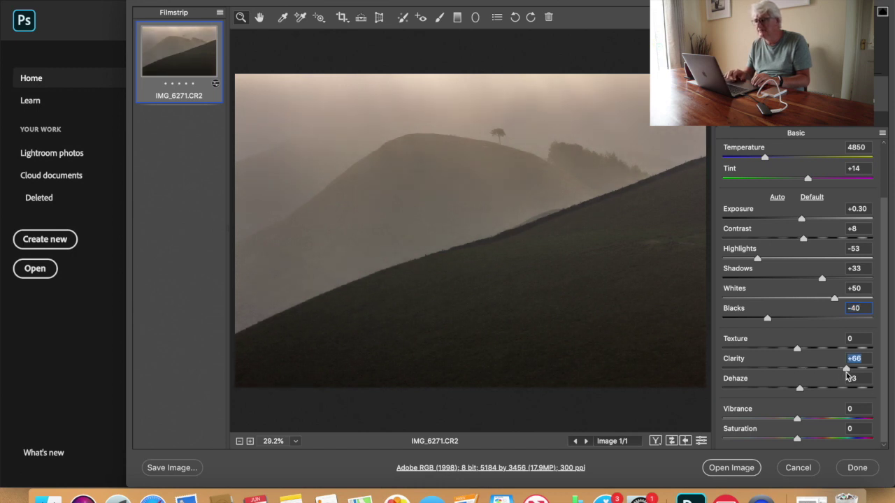
# Step: Open the adjusted raw photo in Photoshop and duplicate the Background layer as 'levels'
pyautogui.click(740, 470)
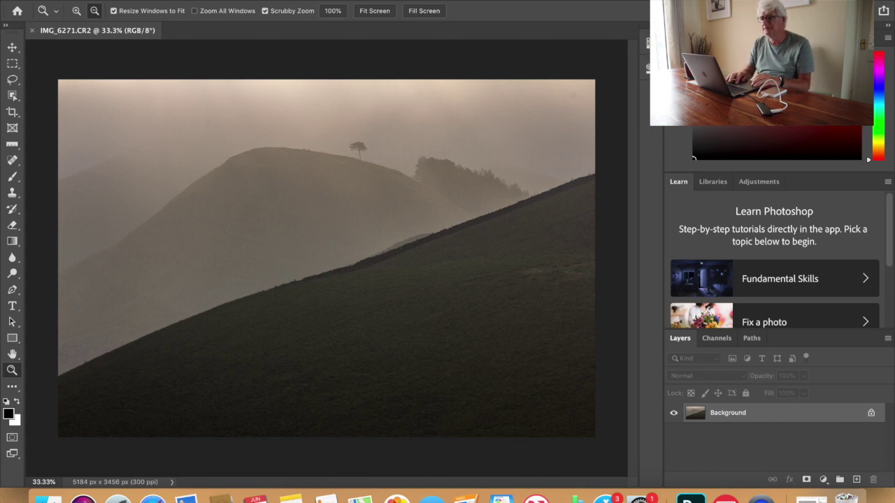
pyautogui.click(189, 0)
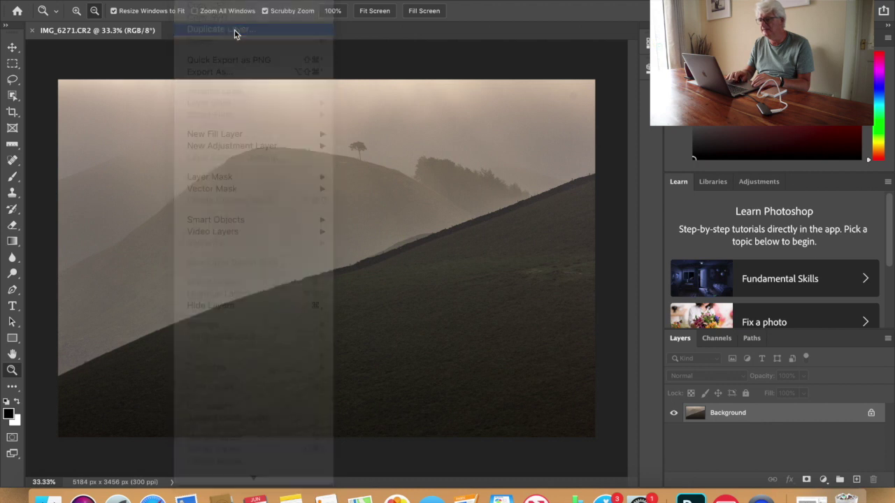
pyautogui.press('BackSpace')
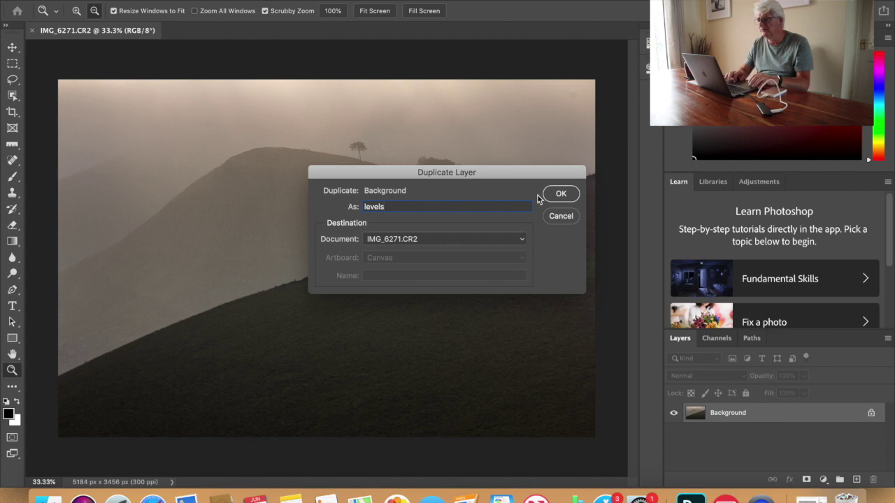
pyautogui.click(559, 194)
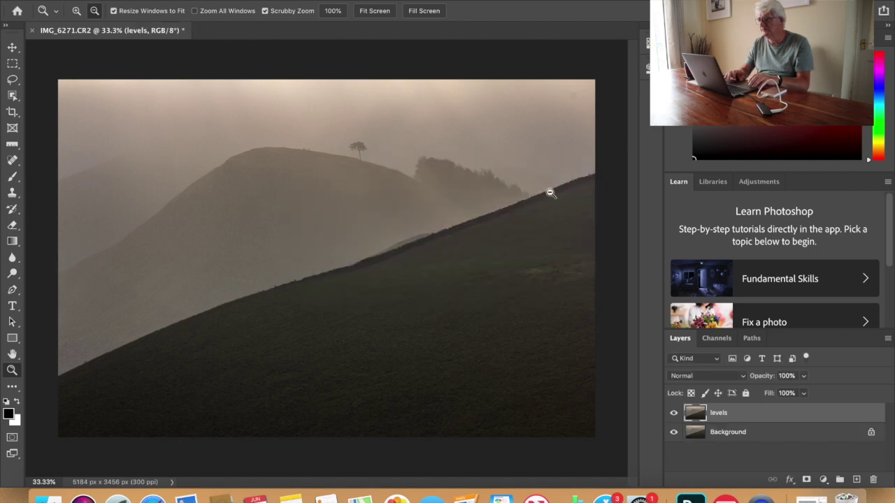
# Step: Apply Levels to the levels layer with input black 21, midtones 1.33 and white 227
pyautogui.click(174, 1)
pyautogui.moveTo(184, 14)
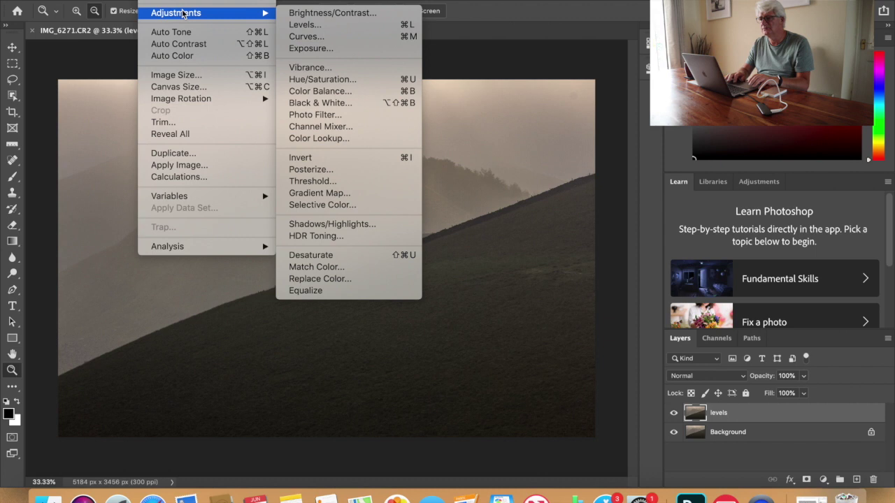
pyautogui.click(295, 23)
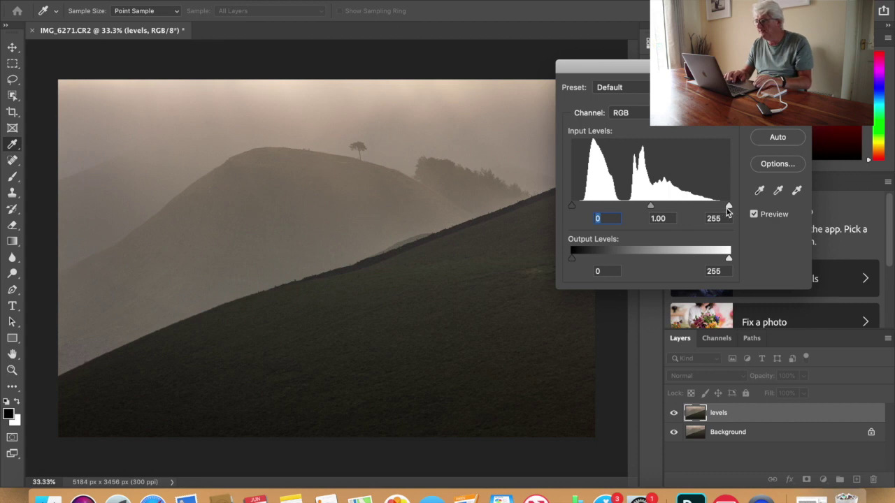
pyautogui.moveTo(728, 207); pyautogui.dragTo(712, 209)
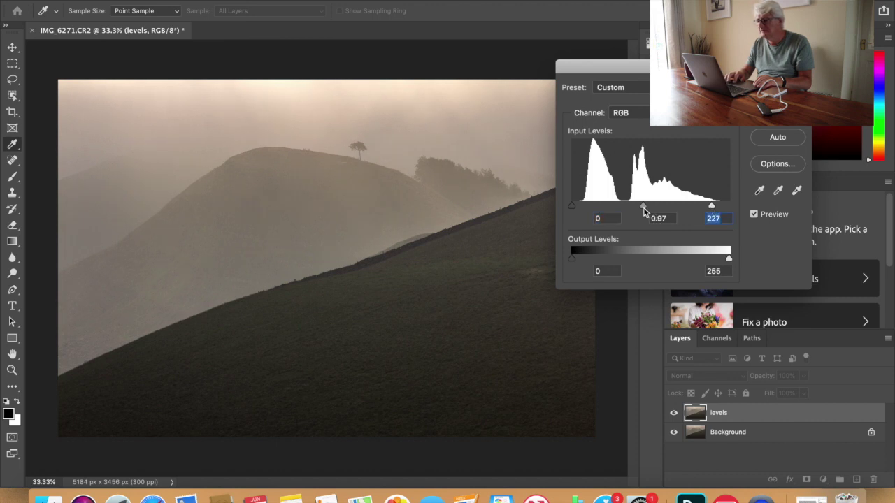
pyautogui.moveTo(644, 211); pyautogui.dragTo(633, 214)
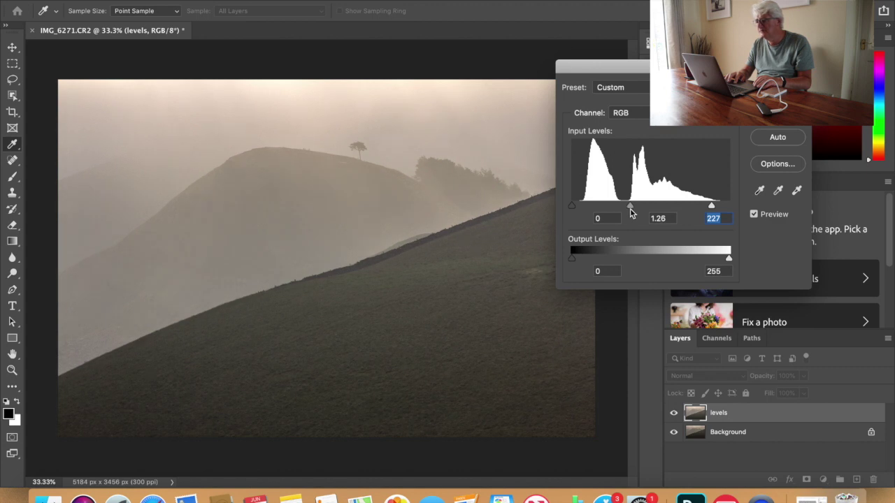
pyautogui.moveTo(631, 212); pyautogui.dragTo(627, 213)
pyautogui.moveTo(573, 209); pyautogui.dragTo(589, 214)
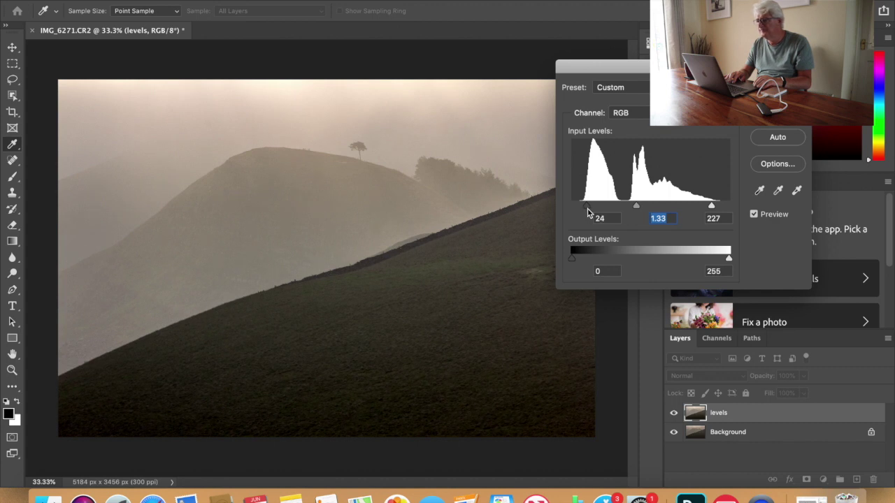
pyautogui.moveTo(588, 214); pyautogui.dragTo(586, 214)
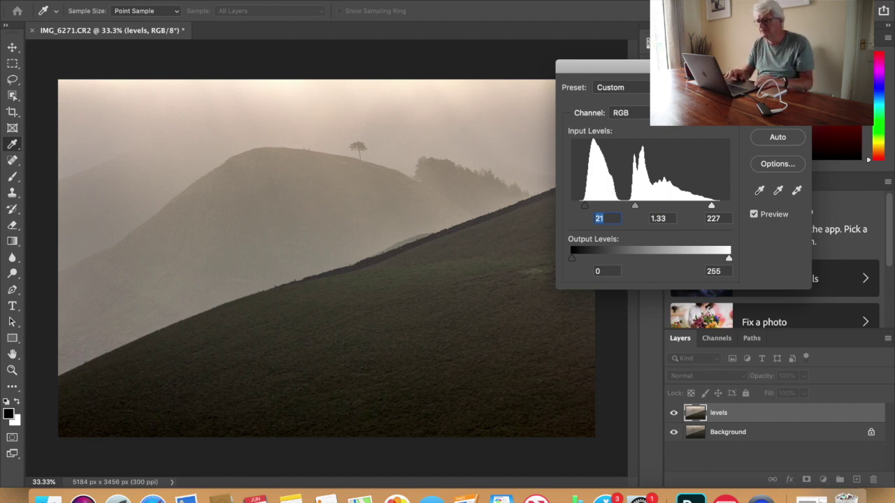
pyautogui.press('Return')
pyautogui.press('z')
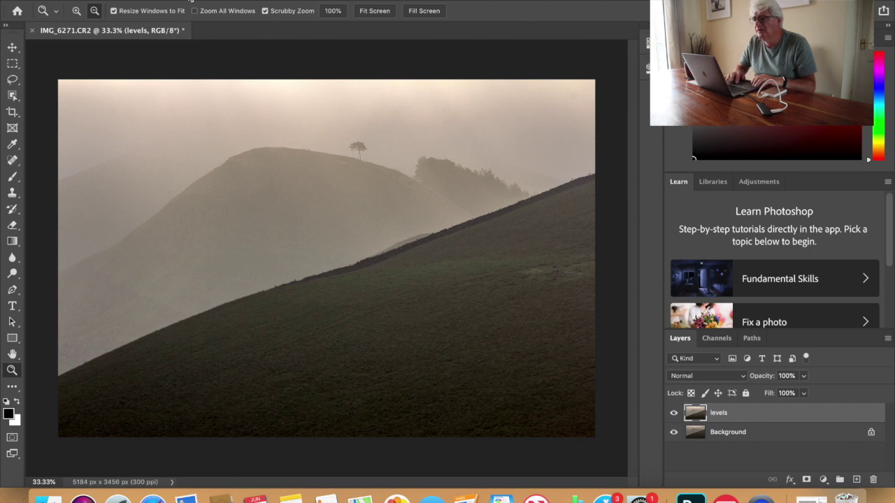
# Step: Duplicate the levels layer as a new layer named 'curves'
pyautogui.click(189, 0)
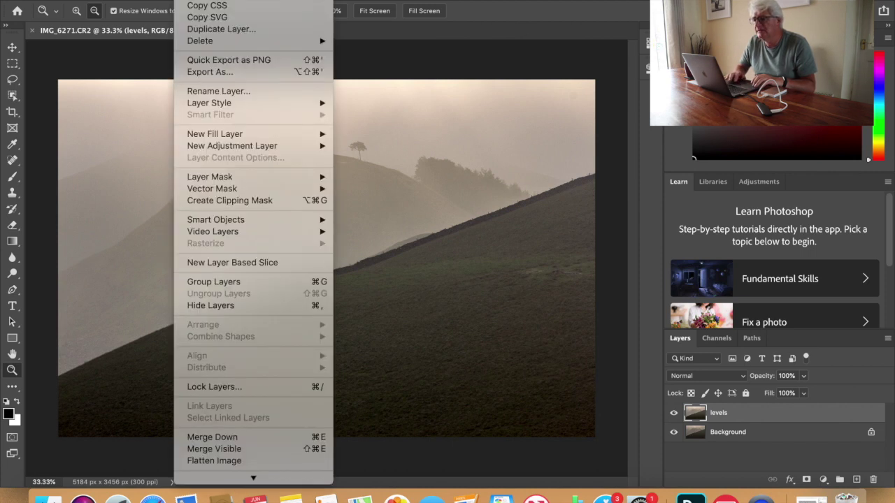
pyautogui.click(223, 27)
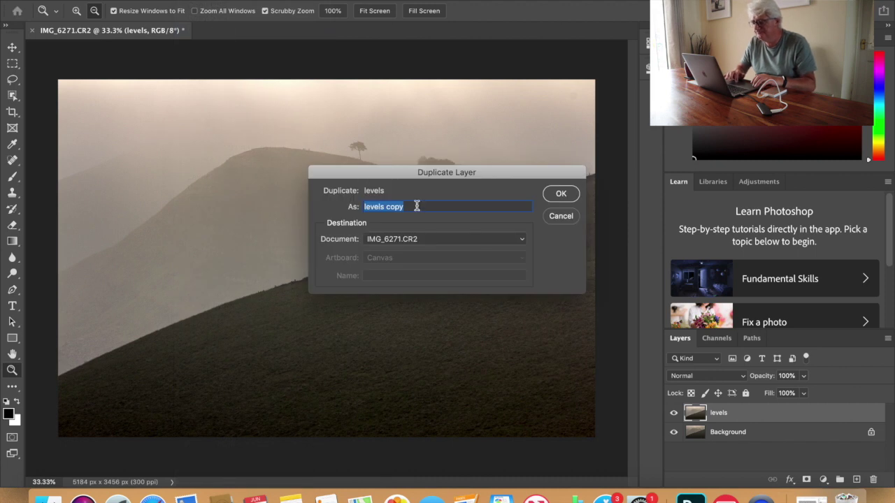
pyautogui.write('curves')
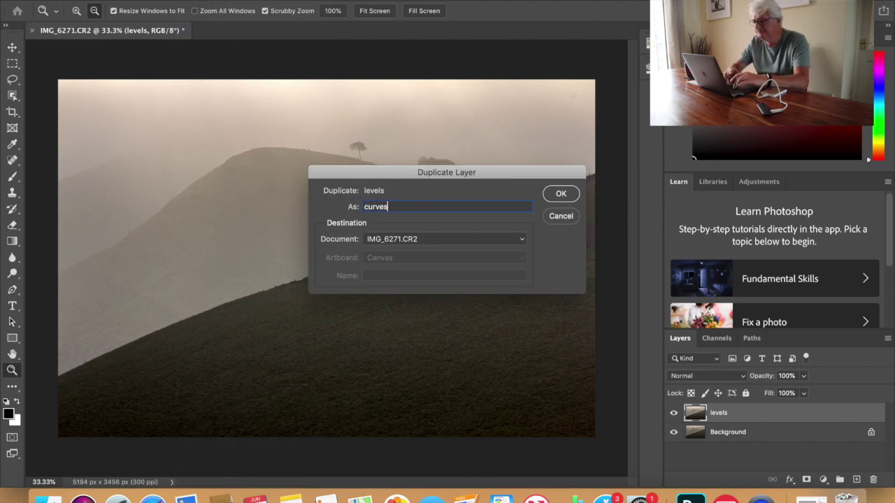
pyautogui.click(552, 198)
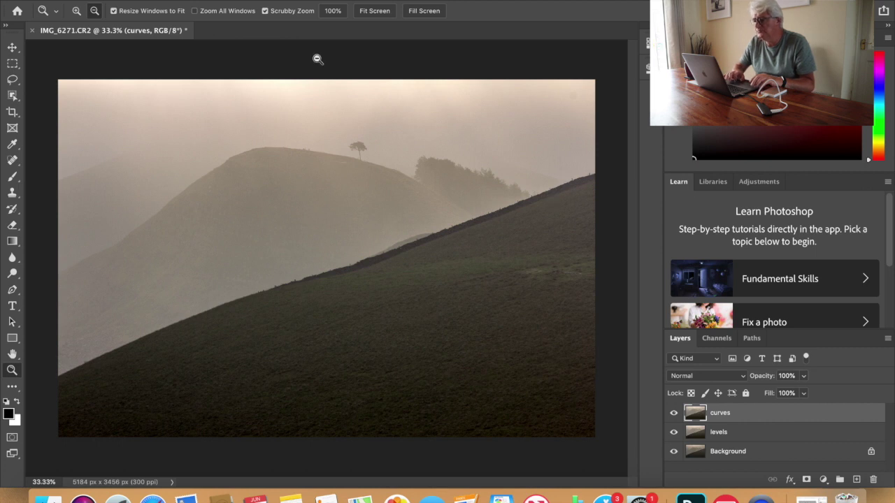
# Step: Apply a gentle S-curve with Curves, darkening shadows and lifting highlights
pyautogui.click(161, 2)
pyautogui.moveTo(182, 13)
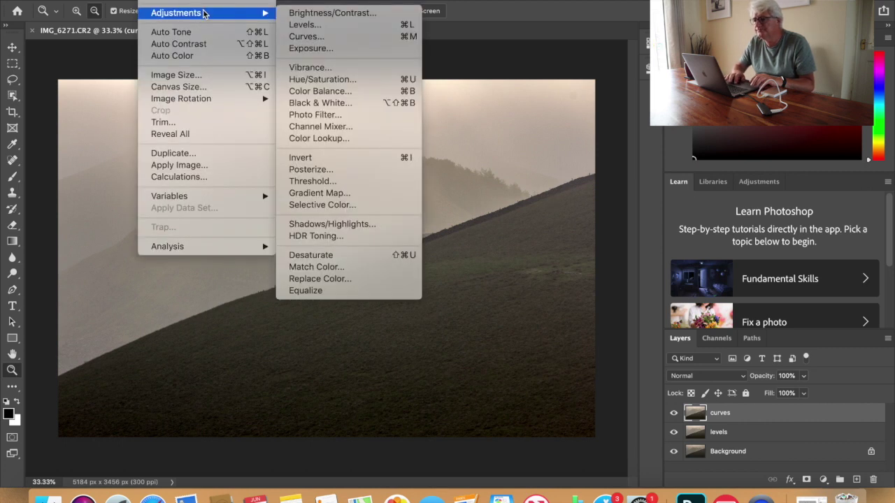
pyautogui.click(312, 38)
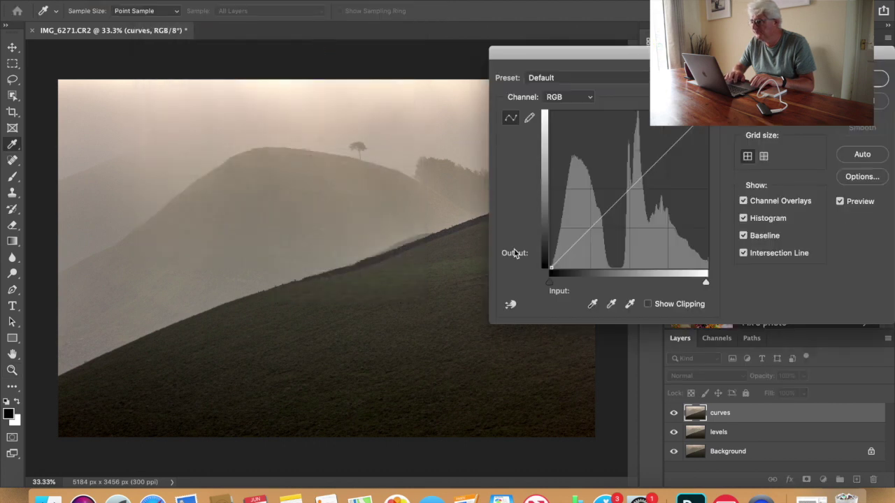
pyautogui.moveTo(590, 227); pyautogui.dragTo(594, 233)
pyautogui.moveTo(660, 166); pyautogui.dragTo(654, 161)
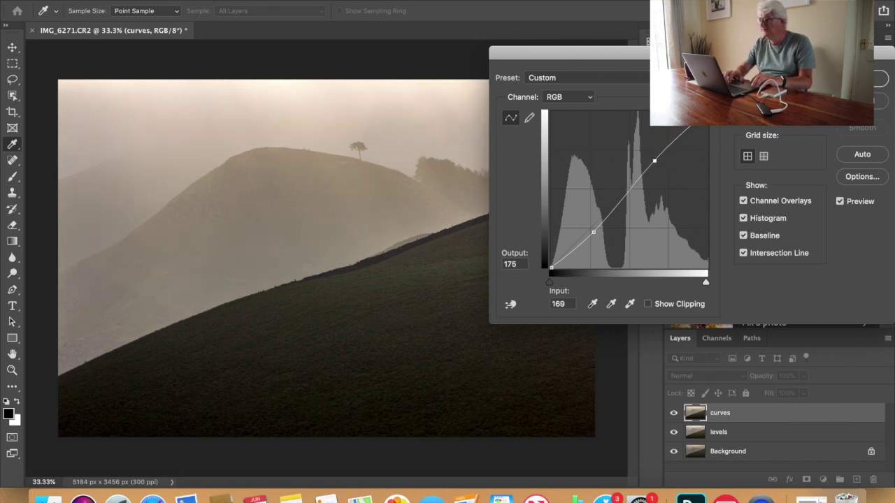
pyautogui.press('Return')
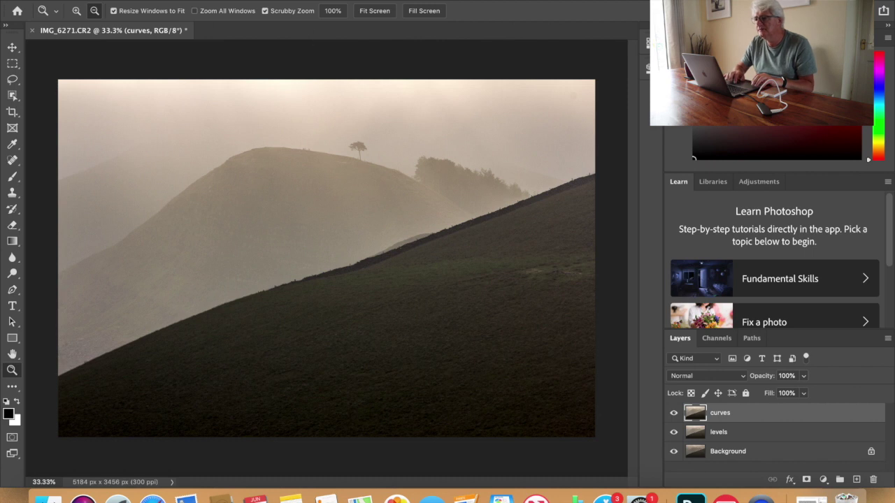
# Step: Open the photo in Silver Efex Pro 2 from the Nik Collection filters
pyautogui.click(297, 0)
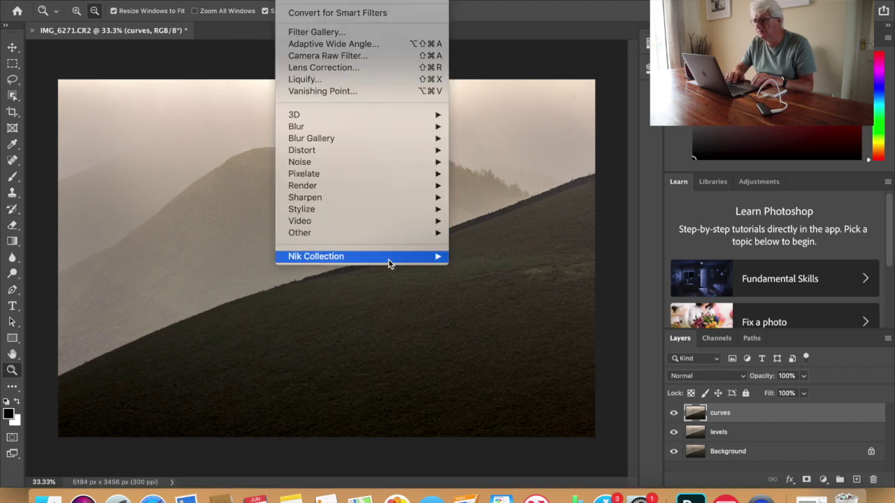
pyautogui.moveTo(391, 258)
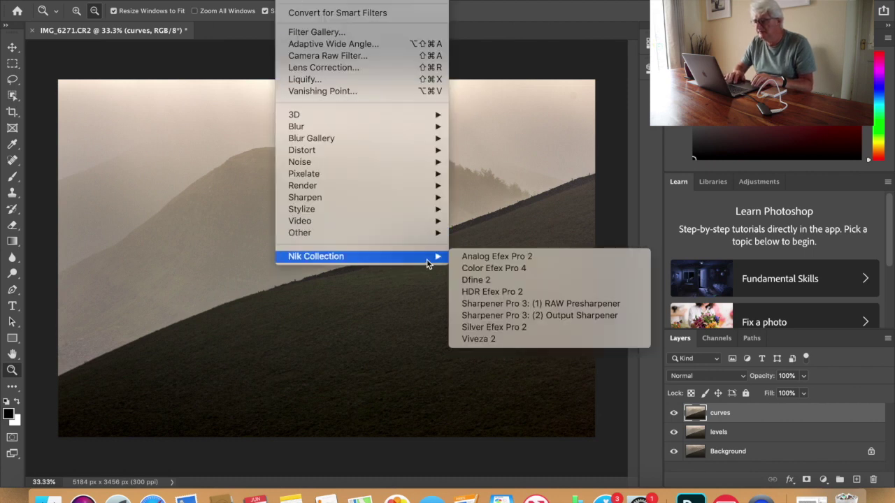
pyautogui.click(521, 328)
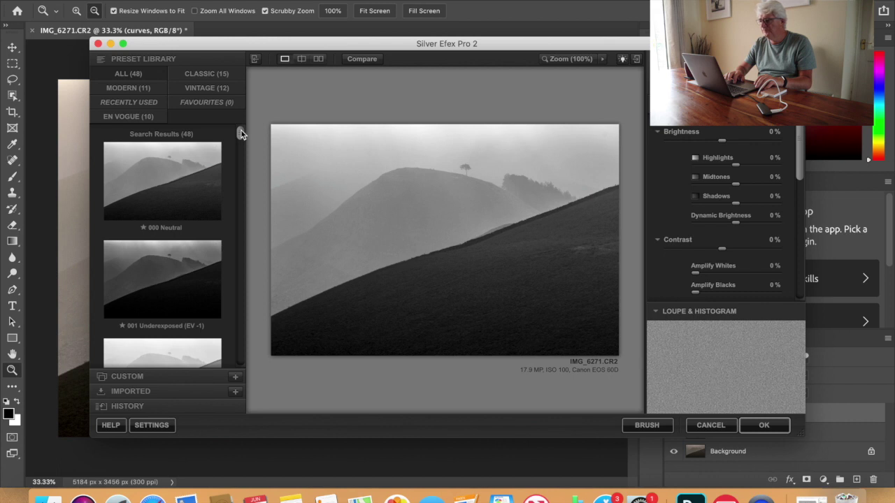
# Step: Preview presets High Key 2, Push Process, Grad ND, Full Spectrum, ending on High Structure (harsh)
pyautogui.moveTo(241, 132); pyautogui.dragTo(243, 169)
pyautogui.click(183, 205)
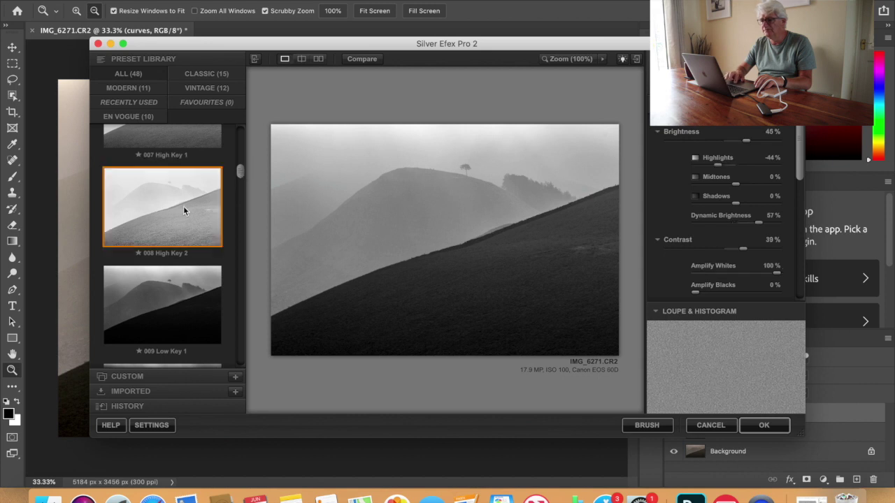
pyautogui.moveTo(238, 171); pyautogui.dragTo(238, 188)
pyautogui.click(194, 210)
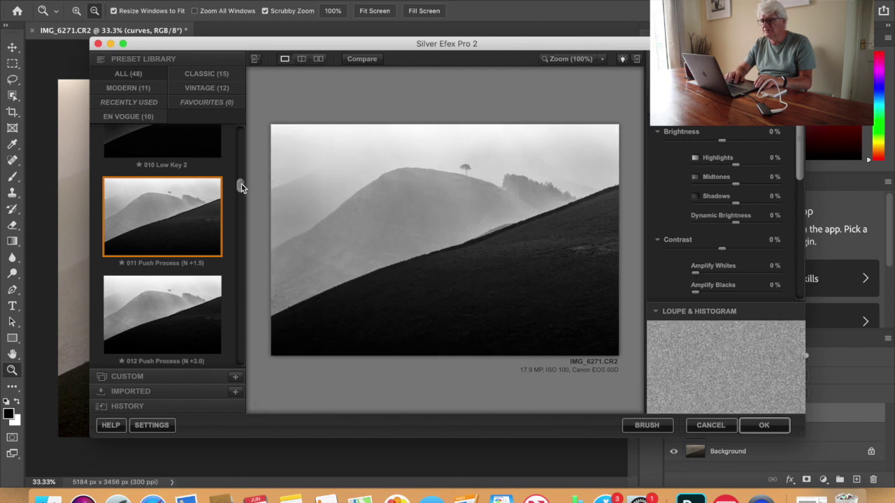
pyautogui.moveTo(241, 184); pyautogui.dragTo(244, 202)
pyautogui.click(195, 228)
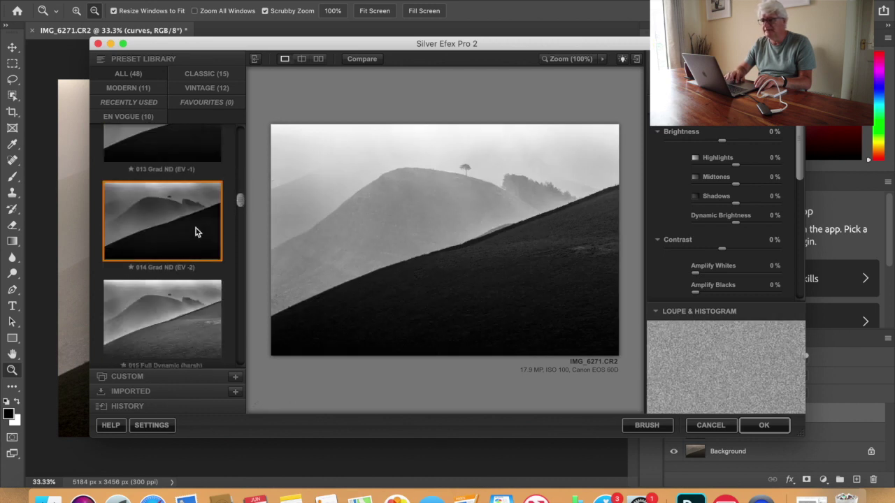
pyautogui.moveTo(239, 205); pyautogui.dragTo(240, 216)
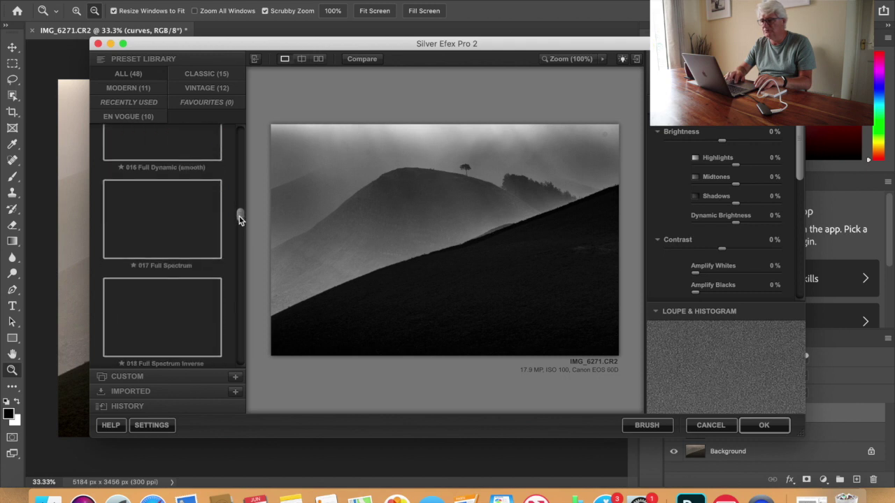
pyautogui.click(196, 229)
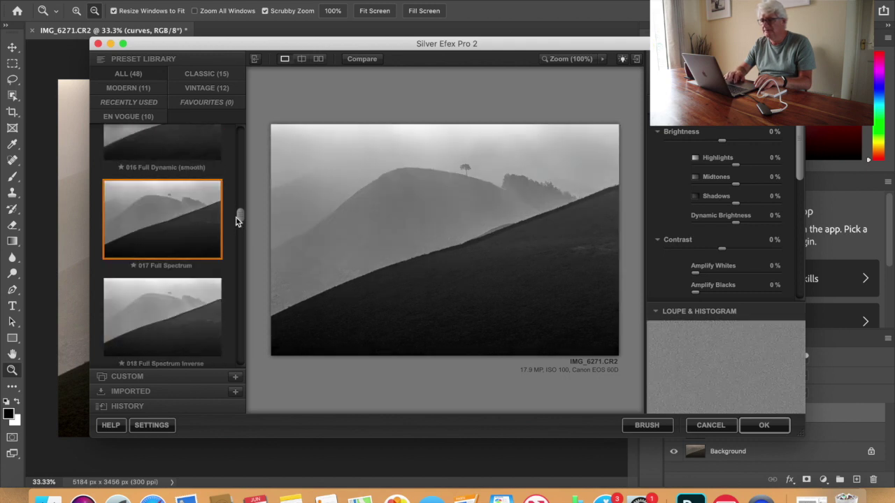
pyautogui.moveTo(240, 221); pyautogui.dragTo(237, 161)
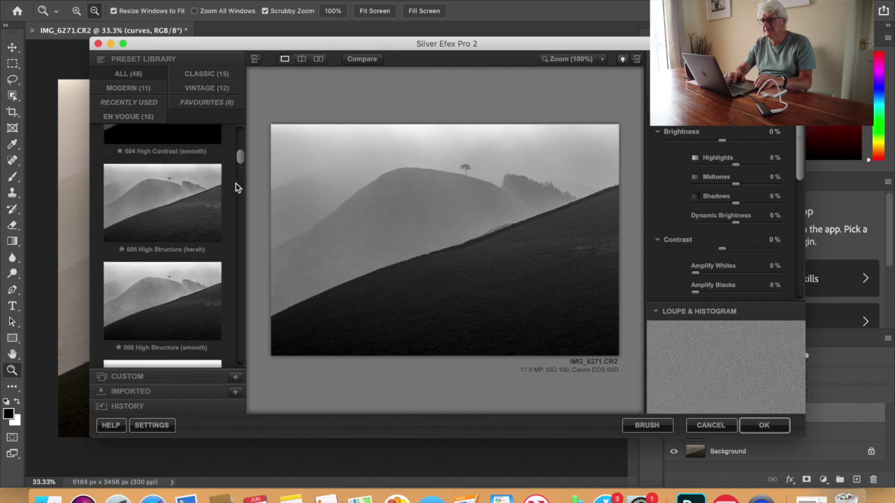
pyautogui.click(210, 189)
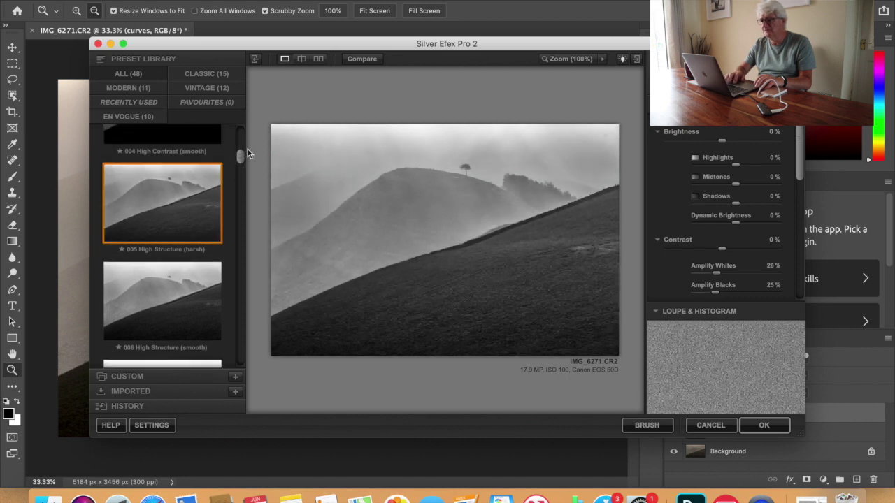
pyautogui.moveTo(240, 154); pyautogui.dragTo(241, 128)
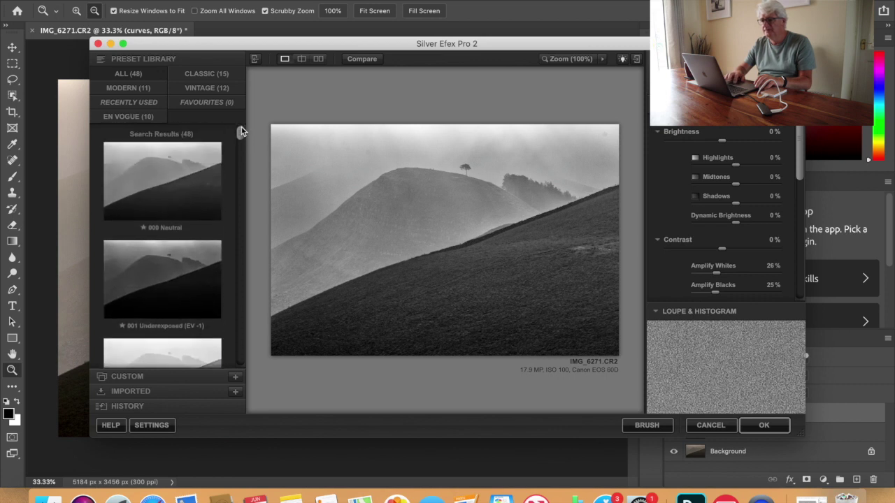
# Step: Start from 000 Neutral, then set Amplify Whites 25%, Amplify Blacks 23% and Soft Contrast 32%
pyautogui.click(175, 180)
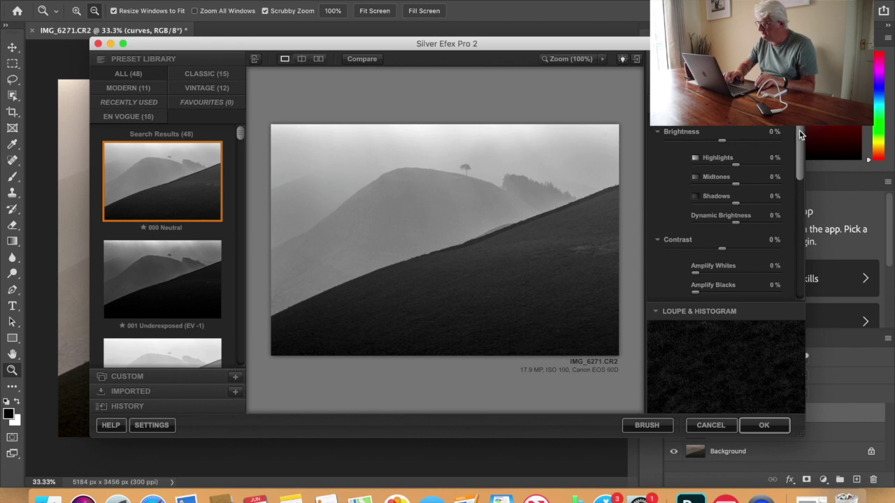
pyautogui.moveTo(802, 133); pyautogui.dragTo(804, 166)
pyautogui.scroll(-2, 804, 166)
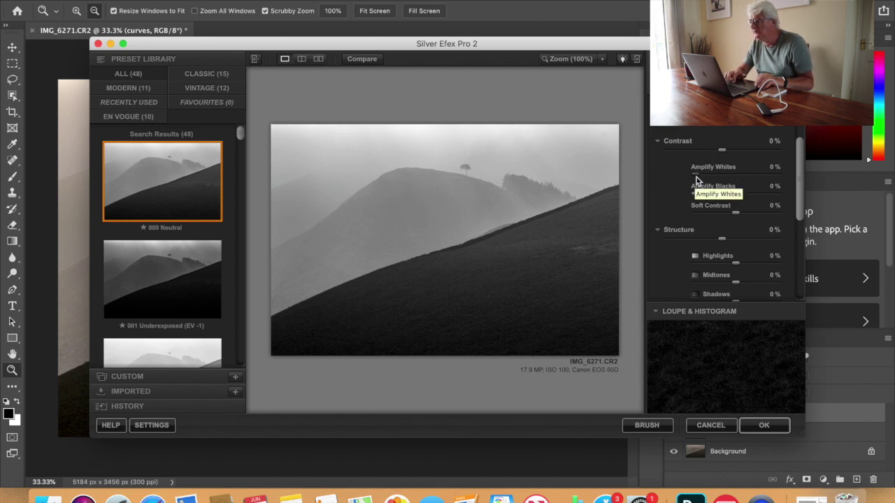
pyautogui.moveTo(696, 180); pyautogui.dragTo(717, 180)
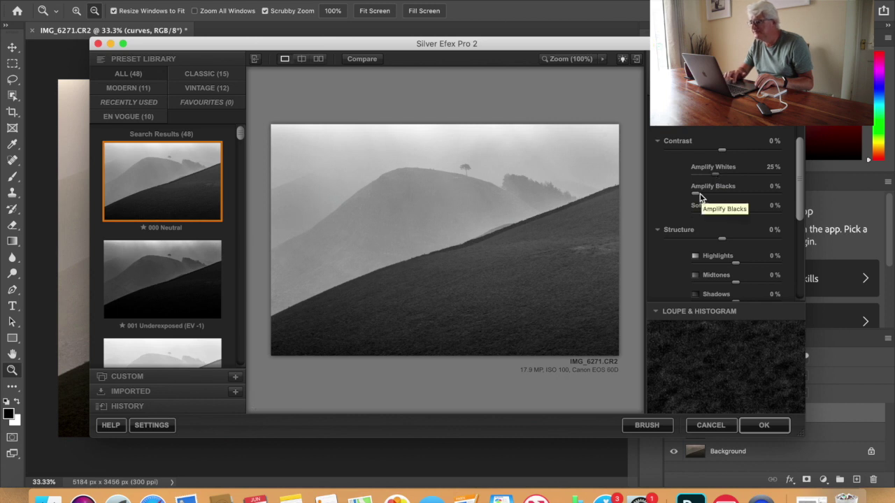
pyautogui.moveTo(697, 198); pyautogui.dragTo(715, 199)
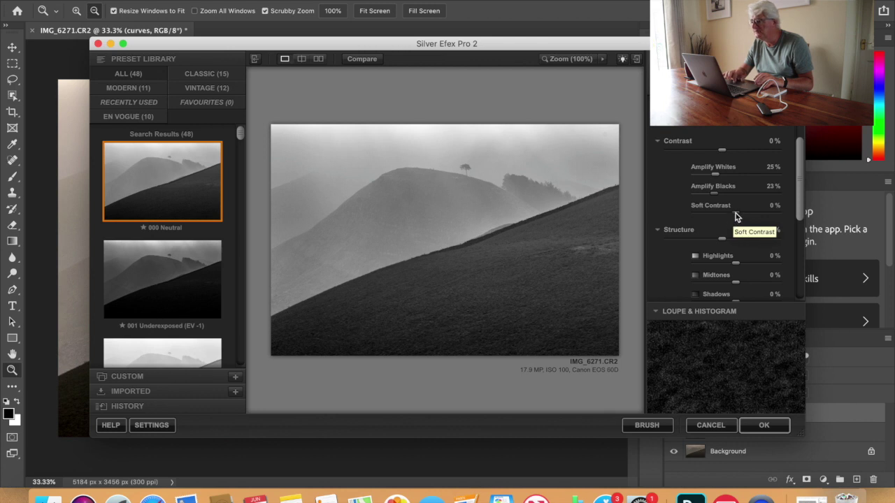
pyautogui.moveTo(731, 212); pyautogui.dragTo(746, 220)
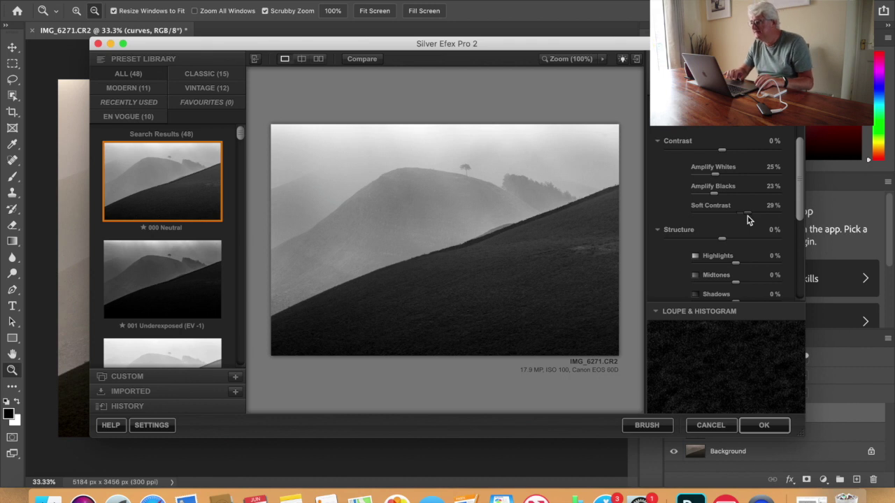
pyautogui.moveTo(748, 220); pyautogui.dragTo(751, 218)
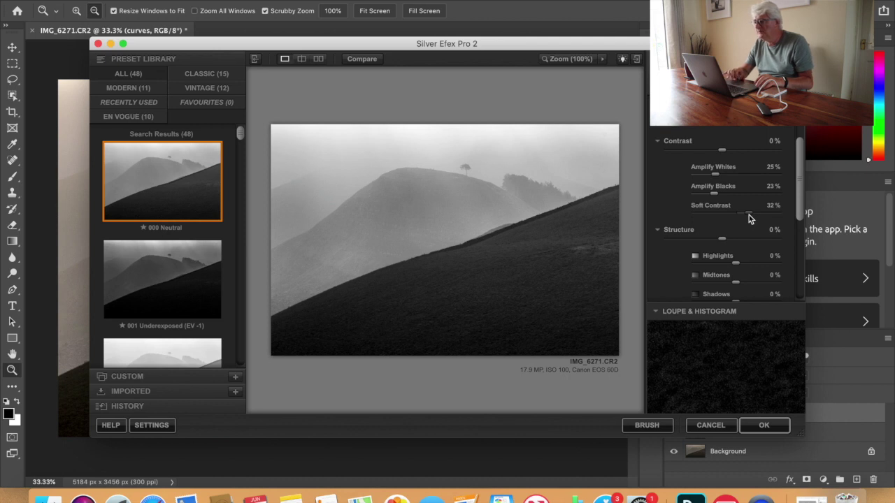
pyautogui.moveTo(798, 178); pyautogui.dragTo(801, 219)
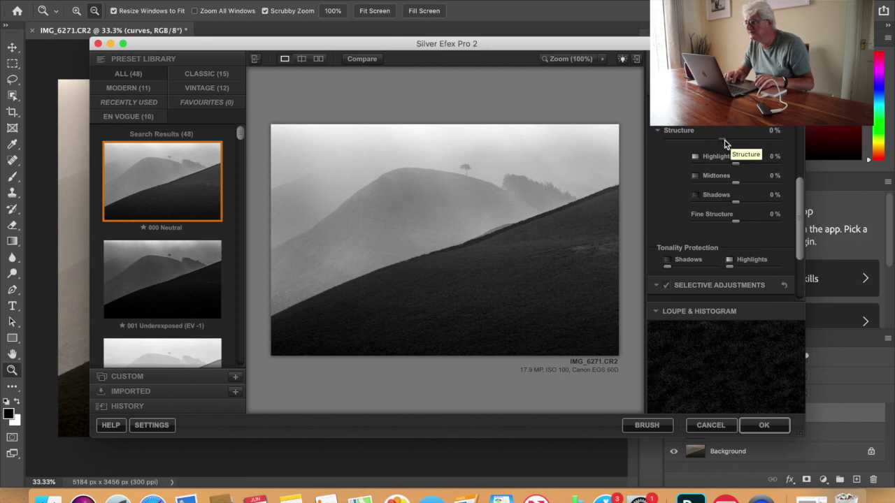
# Step: Raise overall Structure to 23% and Midtones structure to 63%
pyautogui.moveTo(723, 142); pyautogui.dragTo(734, 143)
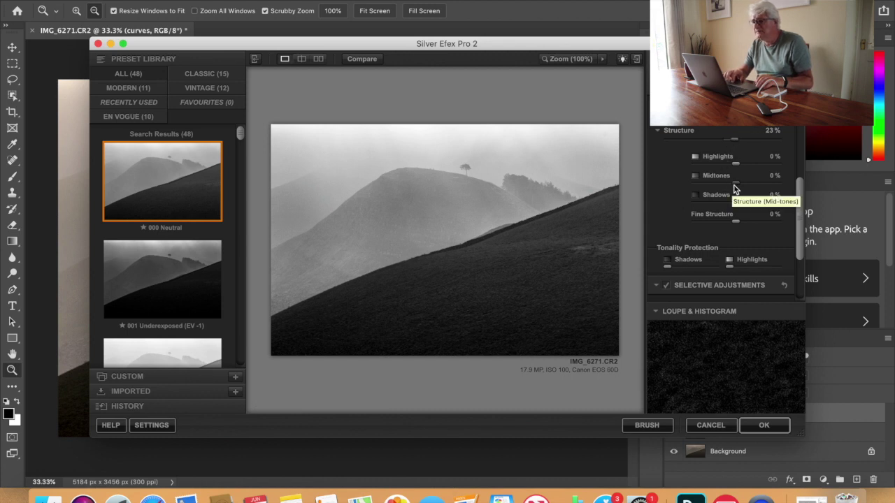
pyautogui.moveTo(734, 186); pyautogui.dragTo(756, 186)
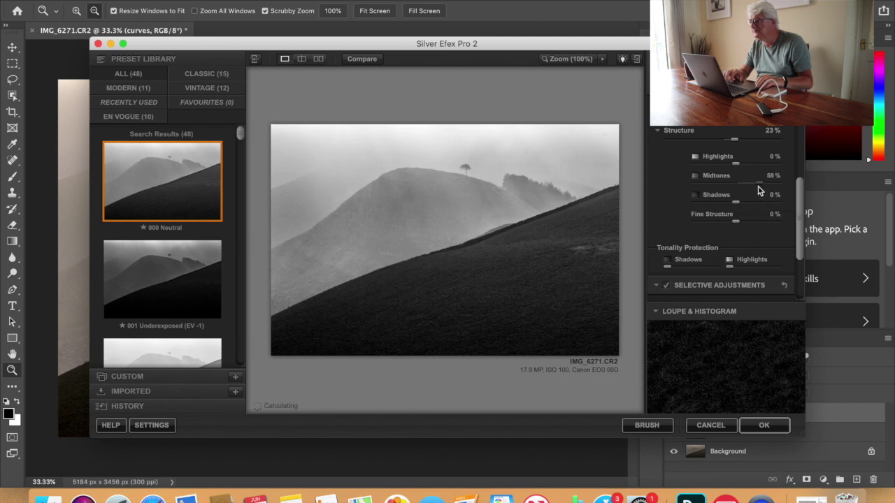
pyautogui.moveTo(759, 190); pyautogui.dragTo(761, 190)
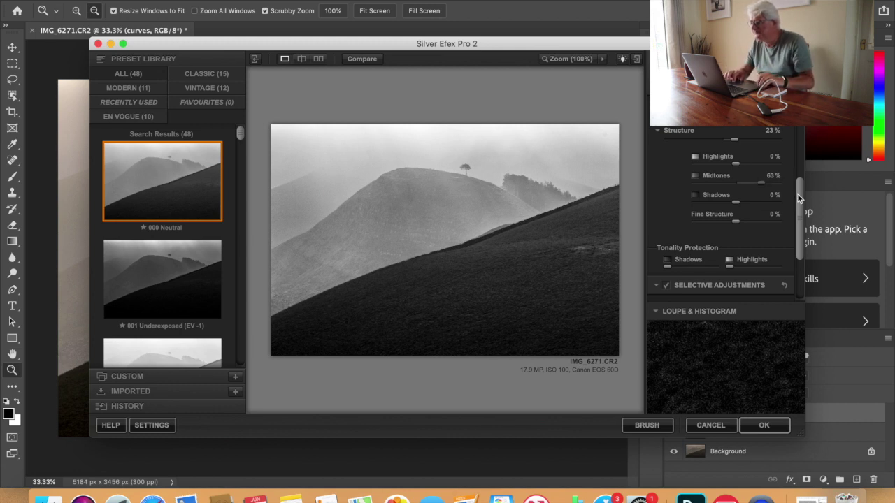
pyautogui.moveTo(797, 195); pyautogui.dragTo(800, 238)
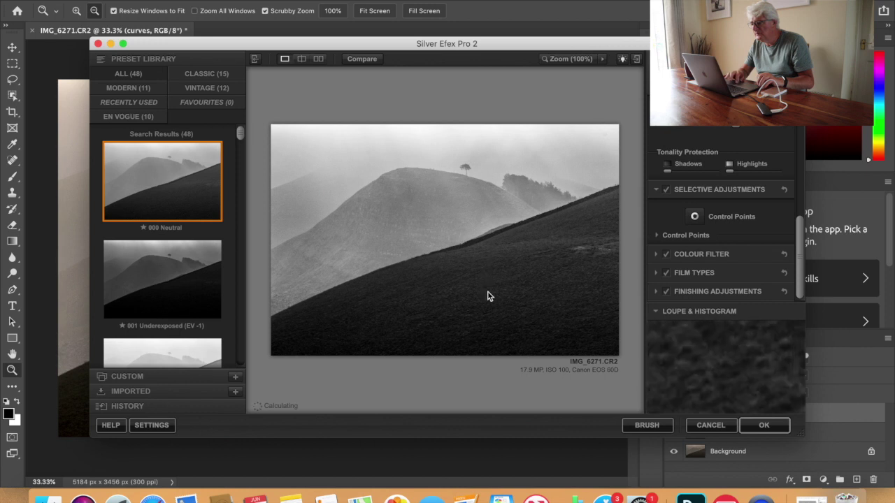
pyautogui.moveTo(794, 409)
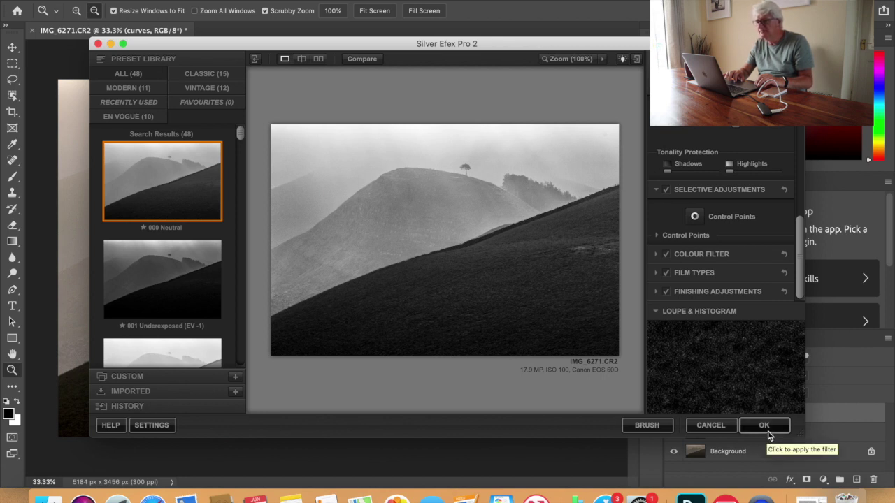
# Step: Confirm Silver Efex Pro 2 to return the black-and-white version to Photoshop
pyautogui.click(770, 432)
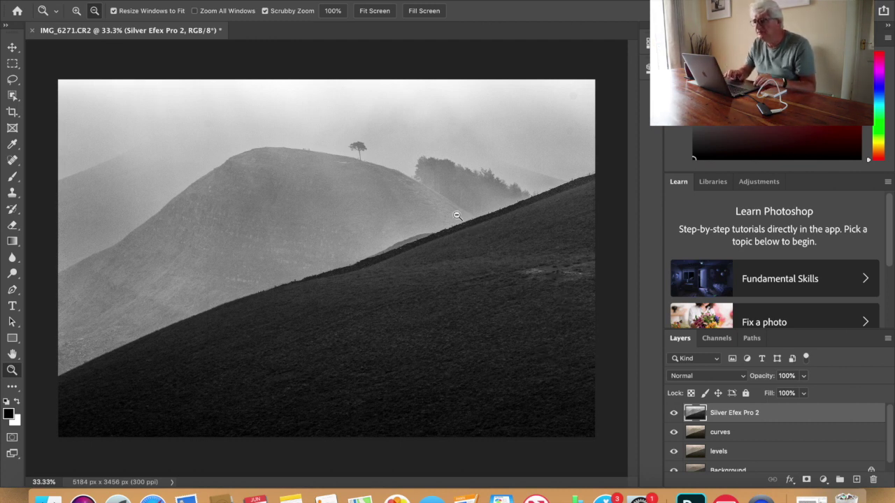
# Step: Duplicate the Silver Efex Pro 2 layer as 'Silver Efex Pro 2 copy'
pyautogui.click(183, 2)
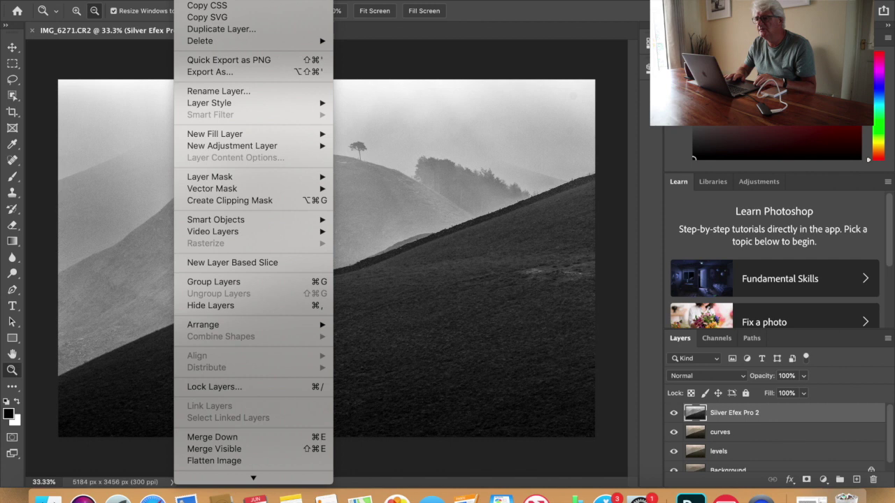
pyautogui.click(224, 30)
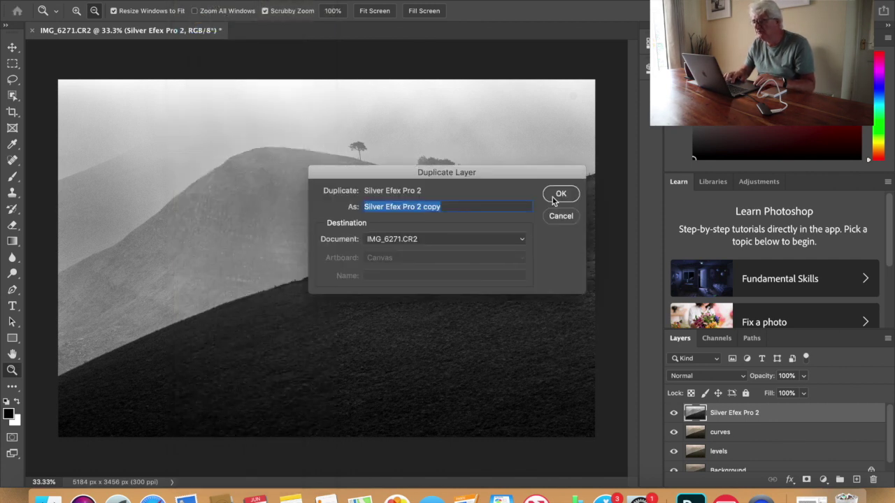
pyautogui.click(558, 198)
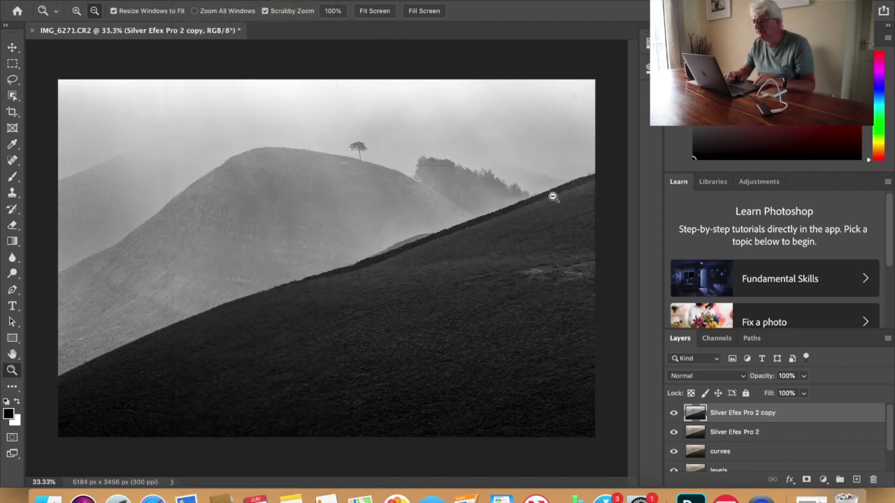
# Step: Clone Stamp from the dark hillside to paint out the lighter streak
pyautogui.click(12, 193)
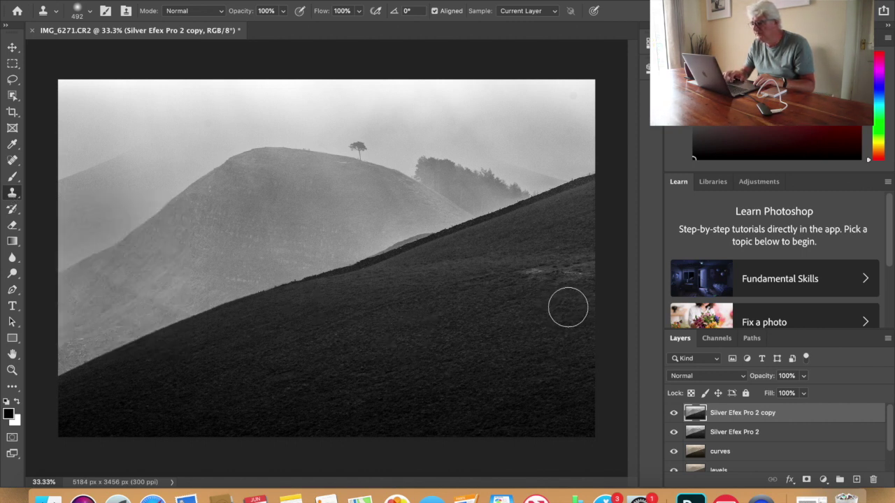
pyautogui.keyDown('alt'); pyautogui.click(568, 306); pyautogui.keyUp('alt')
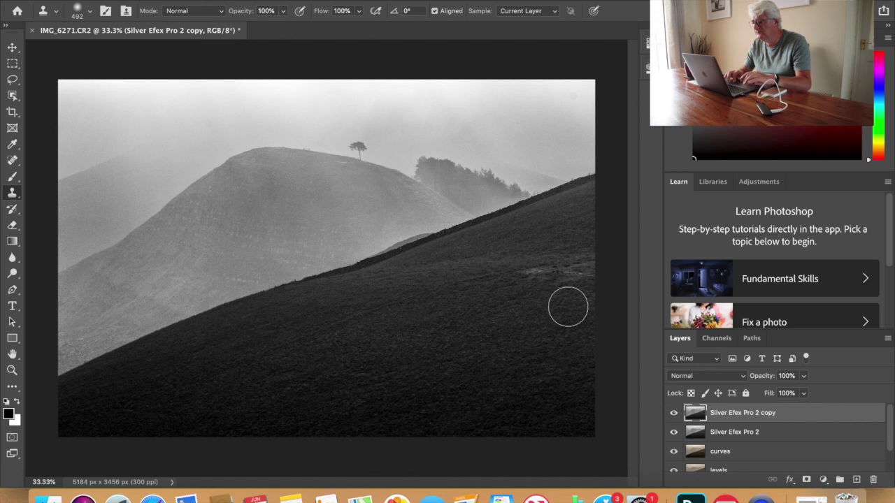
pyautogui.click(579, 276)
pyautogui.moveTo(578, 277); pyautogui.dragTo(534, 279)
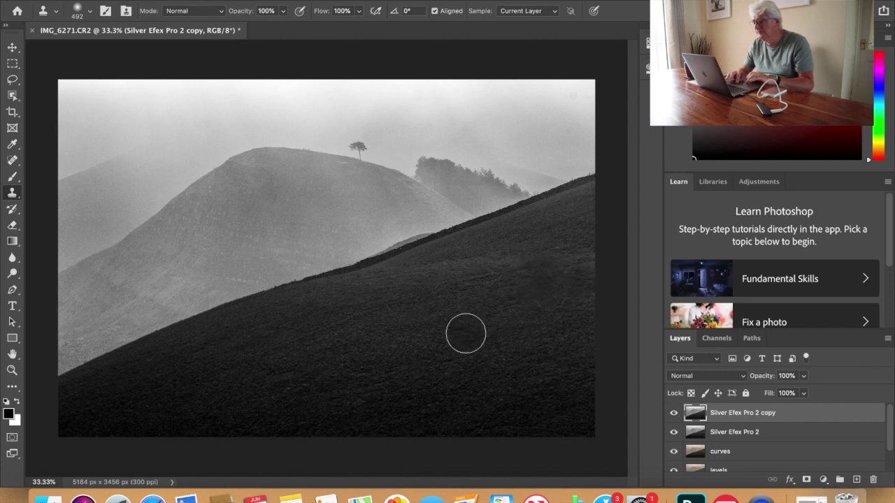